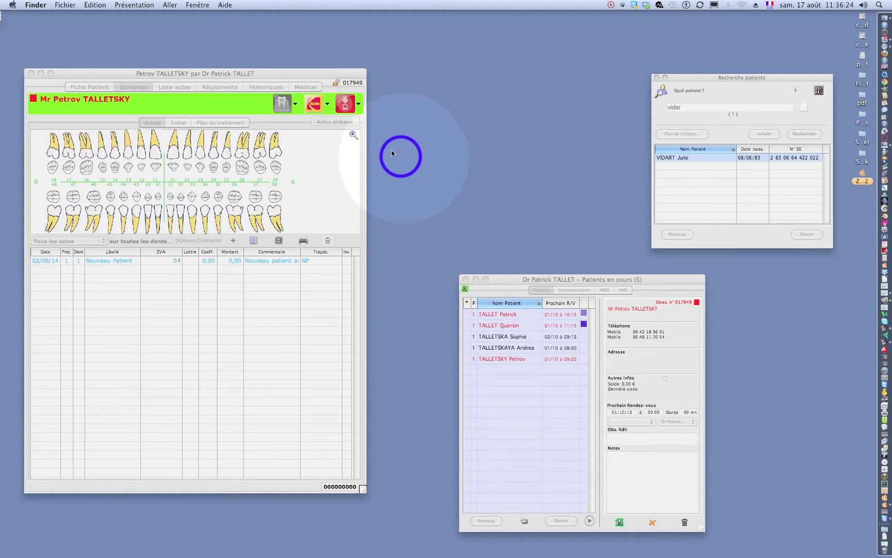
# Step: Launch the HDIS imaging software from the patient's record in MacDent
pyautogui.click(314, 104)
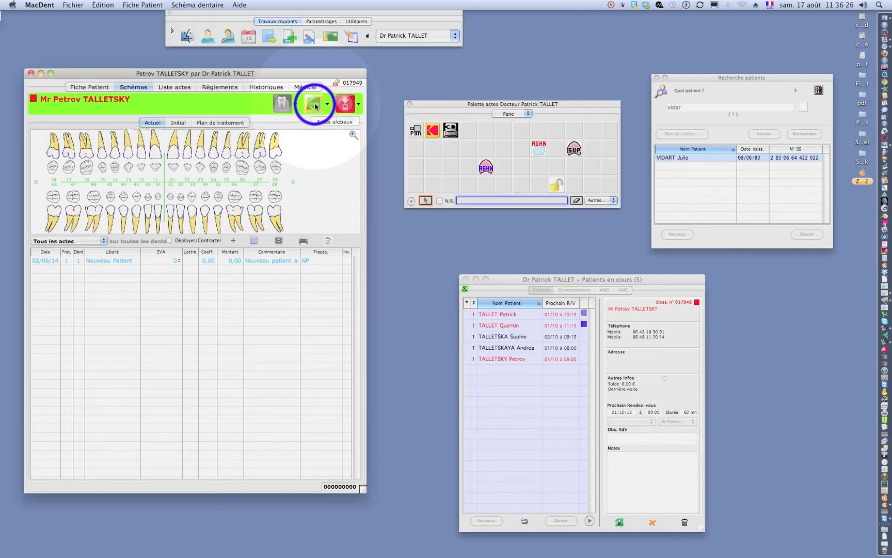
pyautogui.click(315, 107)
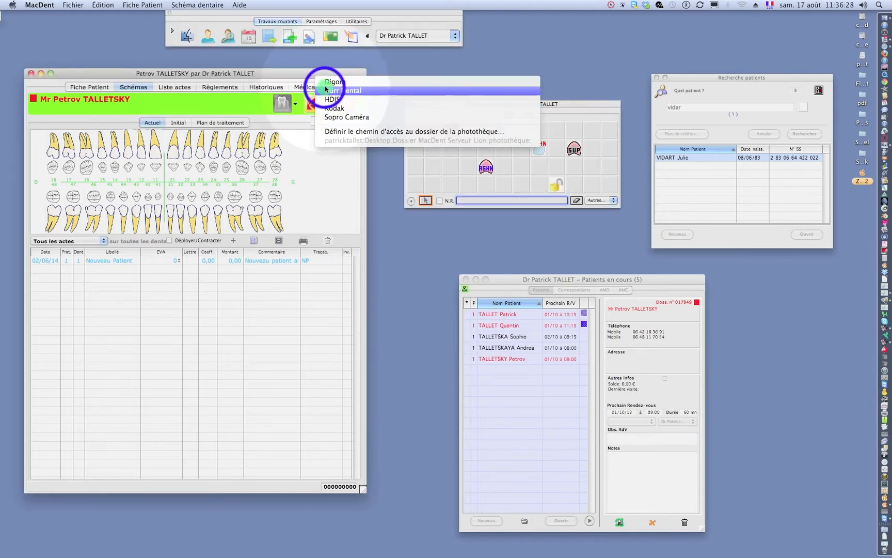
pyautogui.click(335, 100)
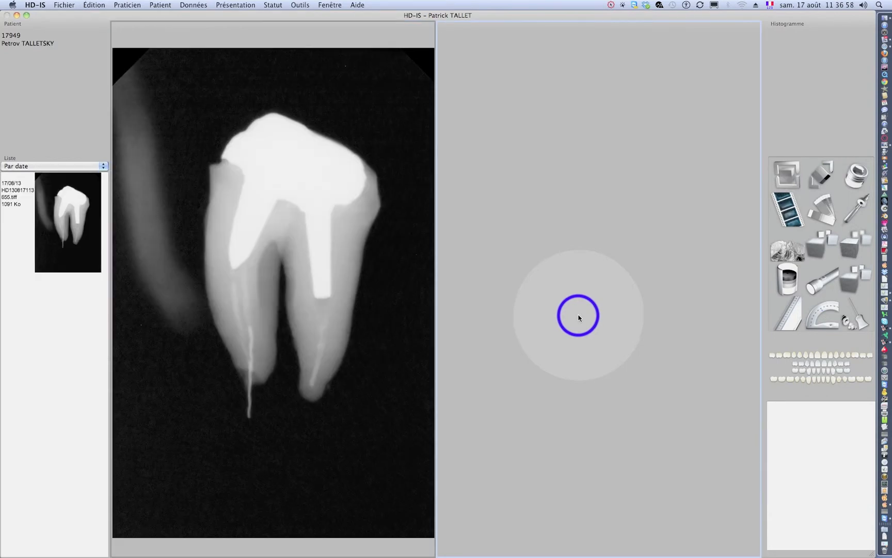
# Step: Switch back to MacDent and open the radiograph stored in the HDIS folder of the patient's image library
pyautogui.press('super+Tab')
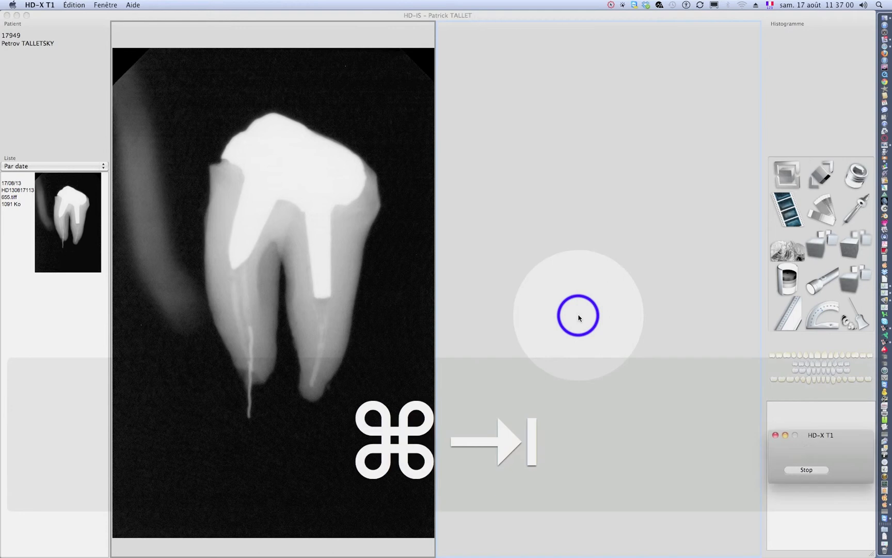
pyautogui.press('super+Tab')
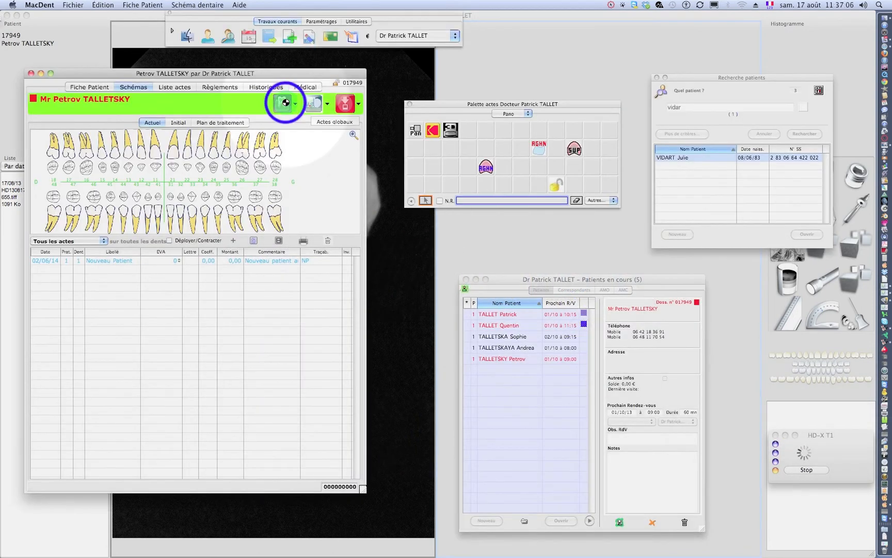
pyautogui.click(285, 103)
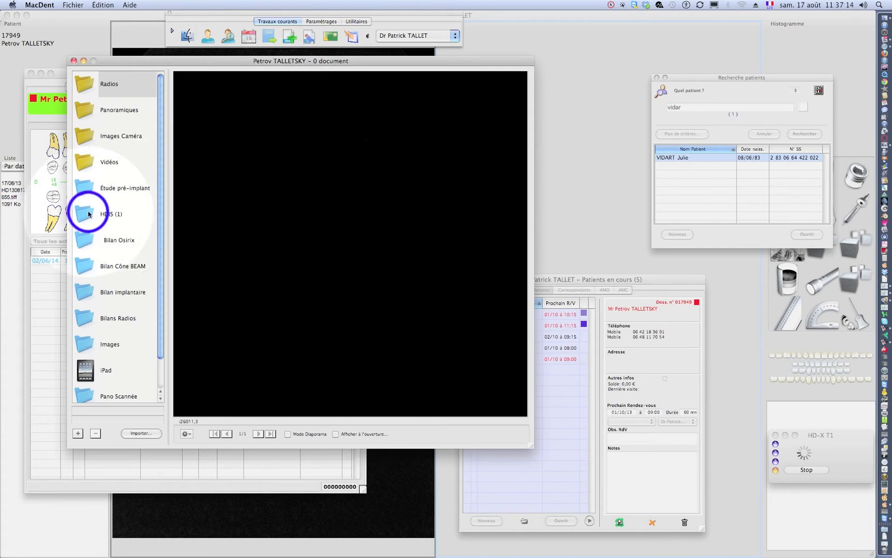
pyautogui.click(87, 213)
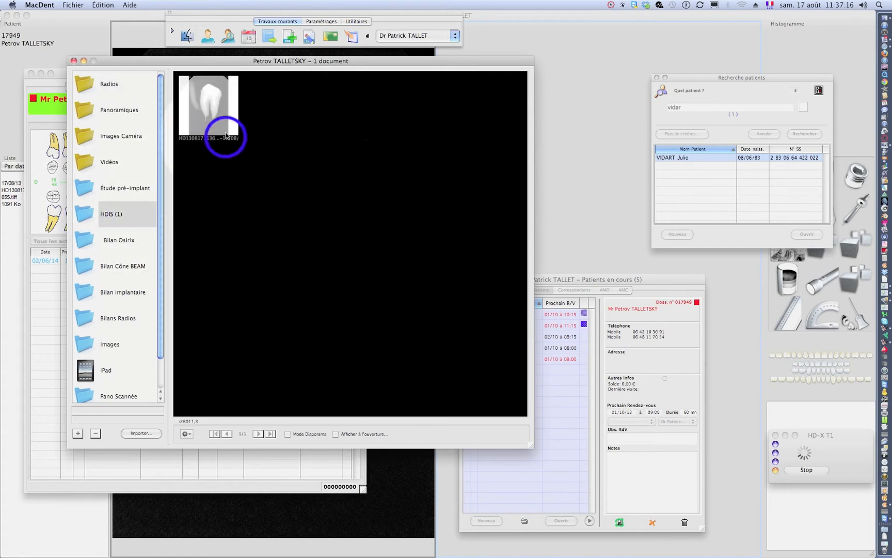
pyautogui.click(215, 115)
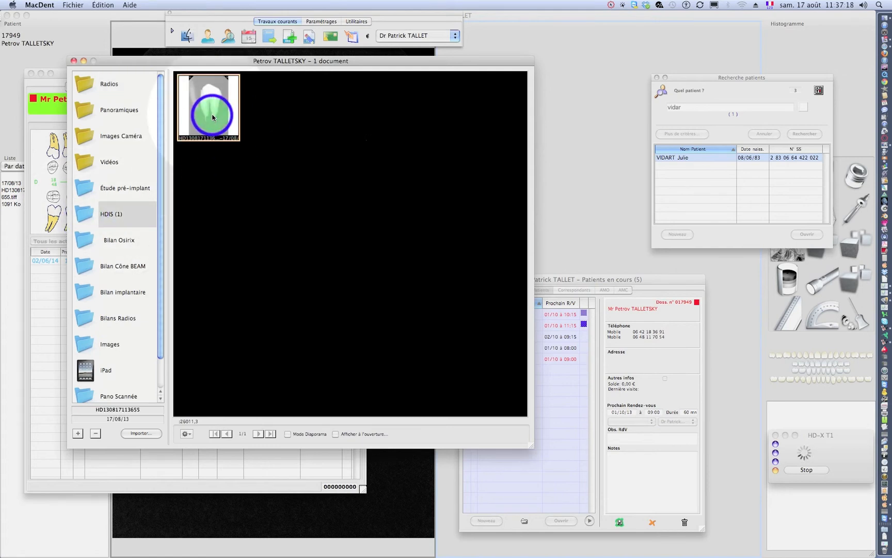
pyautogui.rightClick(216, 120)
pyautogui.click(210, 115)
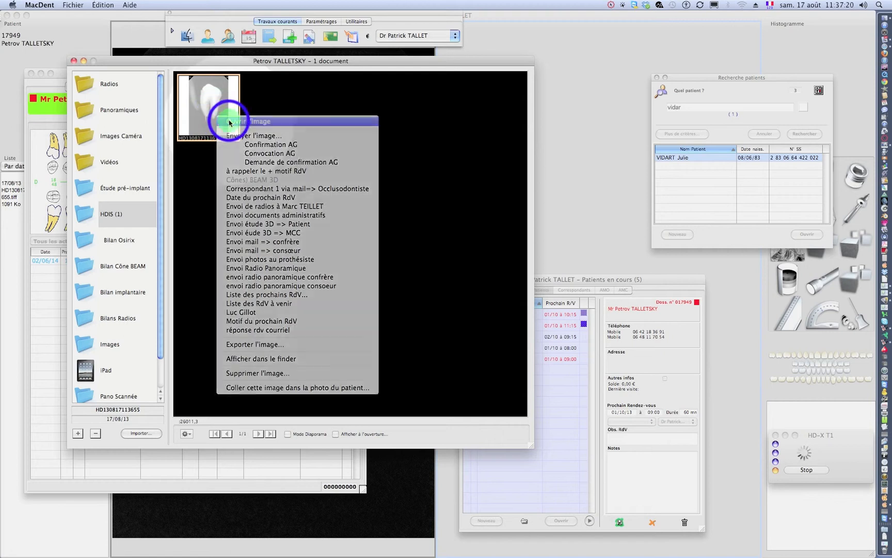
pyautogui.doubleClick(210, 115)
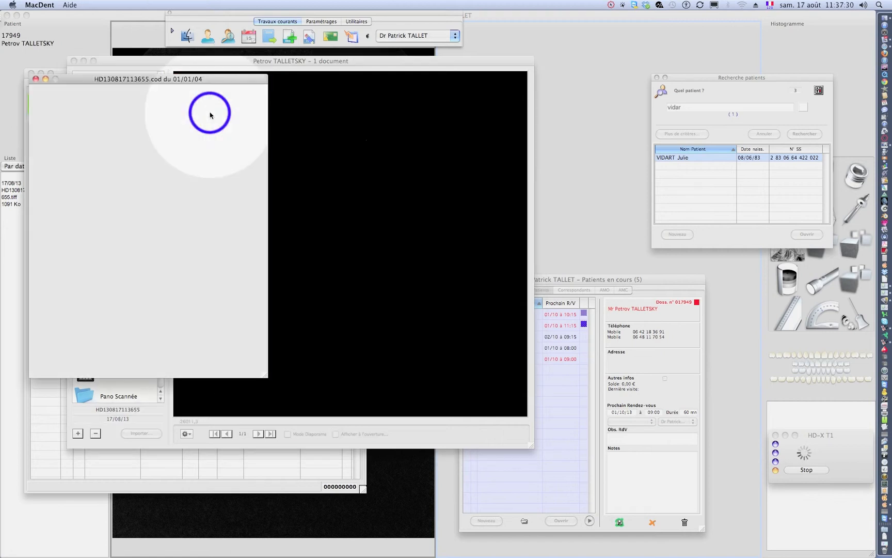
# Step: Apply the sharpness filter to the opened HDIS radiograph and close the image and the patient's image library
pyautogui.moveTo(221, 86); pyautogui.dragTo(422, 141)
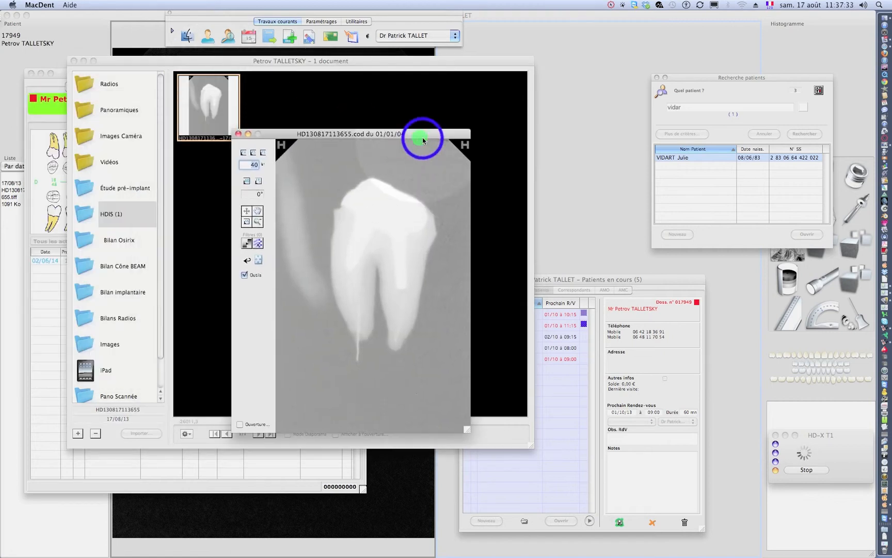
pyautogui.click(258, 242)
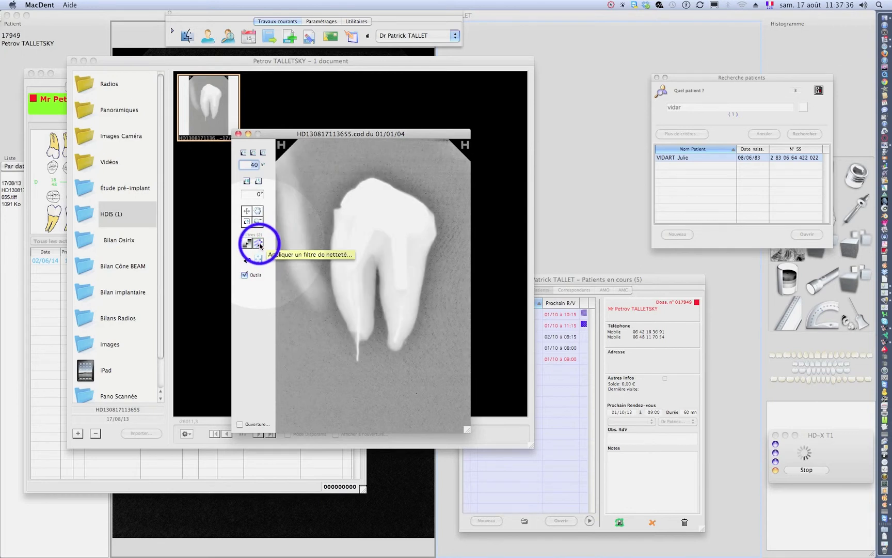
pyautogui.click(238, 134)
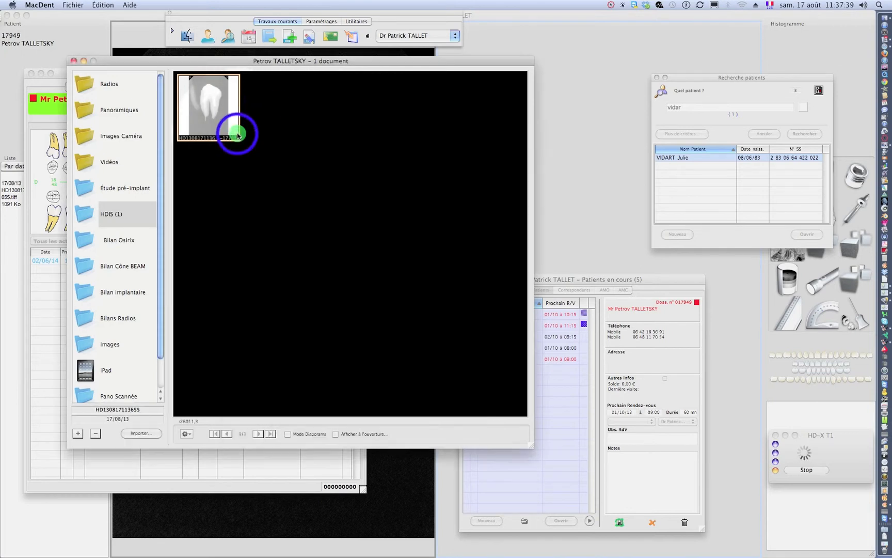
pyautogui.click(73, 60)
# Step: Launch the Kodak imaging software from the patient's record and acquire a new RVG radiograph
pyautogui.click(318, 105)
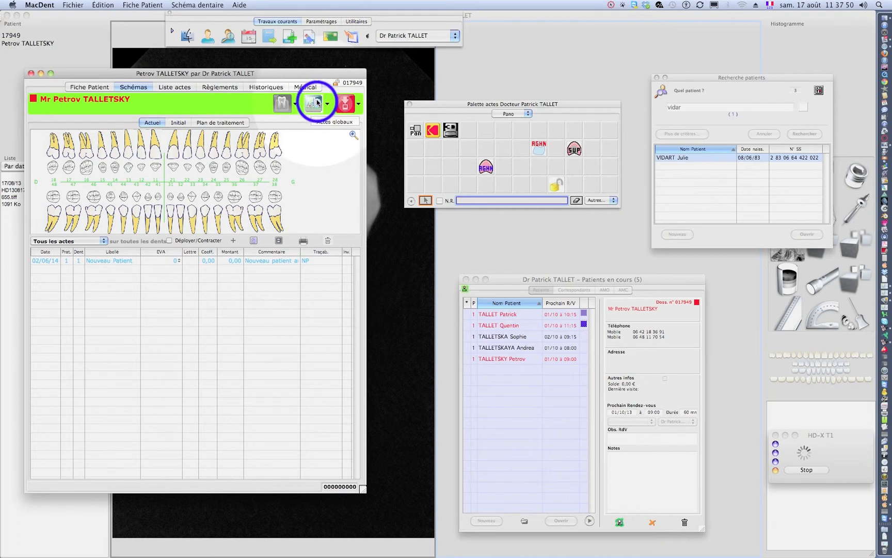
pyautogui.click(318, 104)
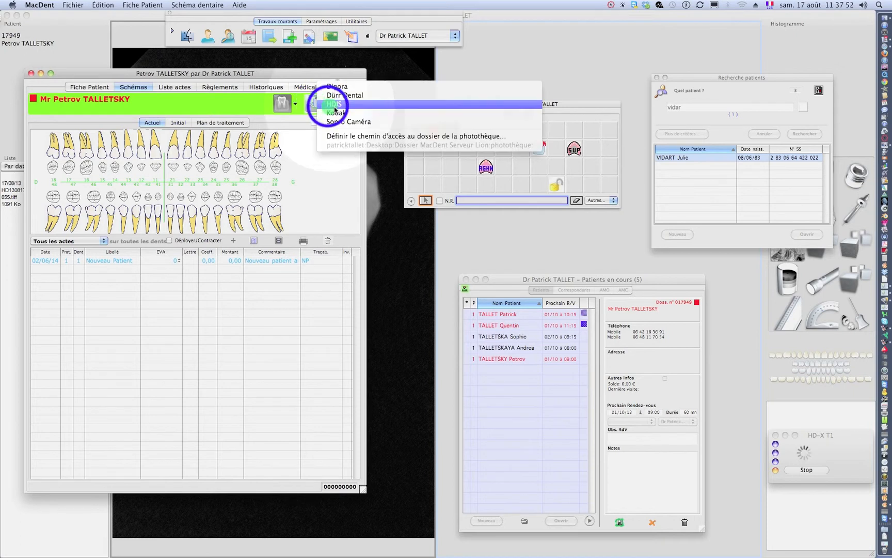
pyautogui.click(334, 112)
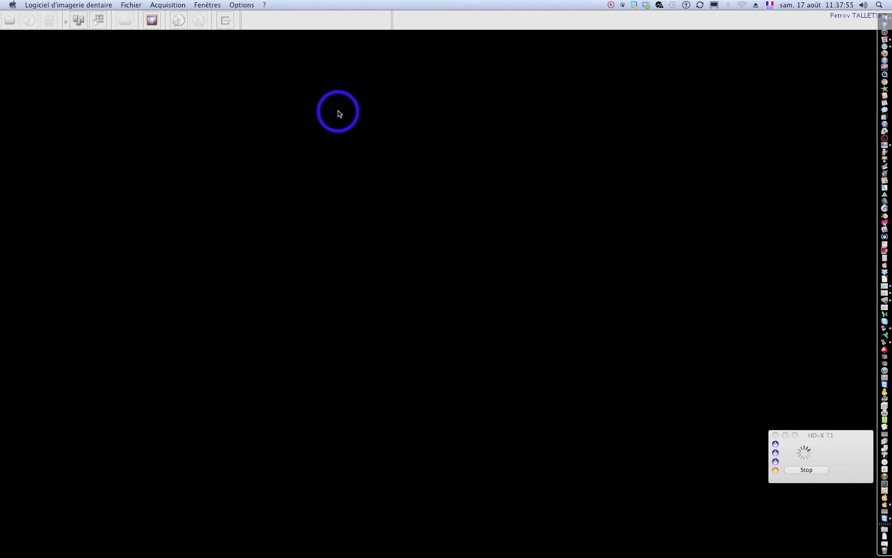
pyautogui.click(152, 21)
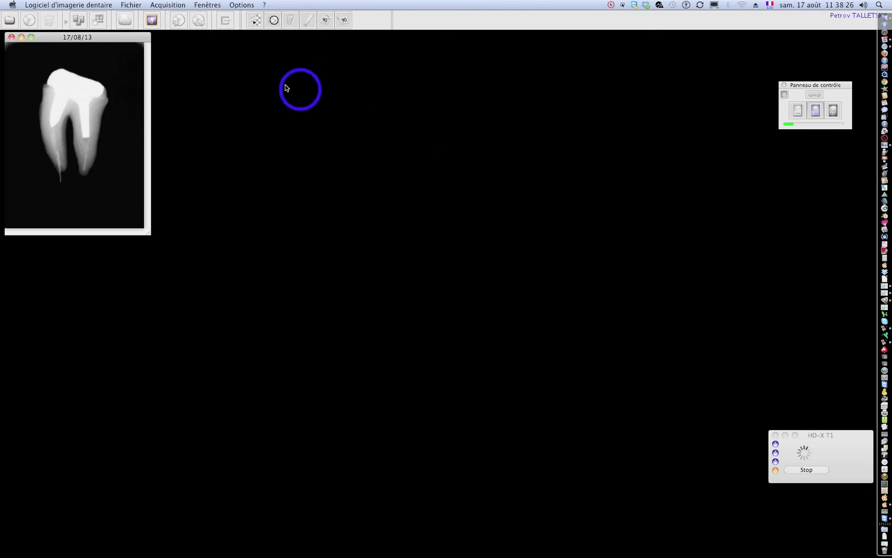
# Step: Enlarge the acquired radiograph to full size, close it and save it with tooth number 36
pyautogui.click(32, 39)
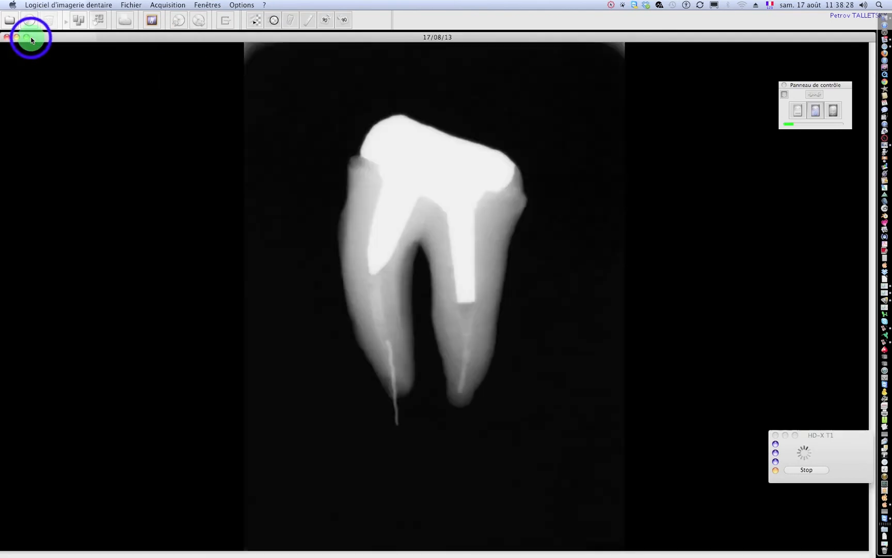
pyautogui.click(400, 275)
pyautogui.click(305, 212)
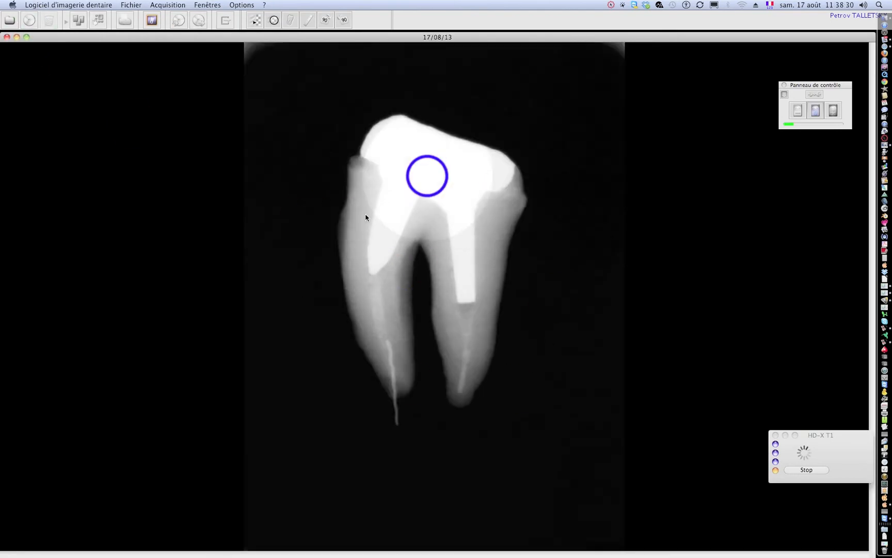
pyautogui.click(6, 37)
pyautogui.click(361, 190)
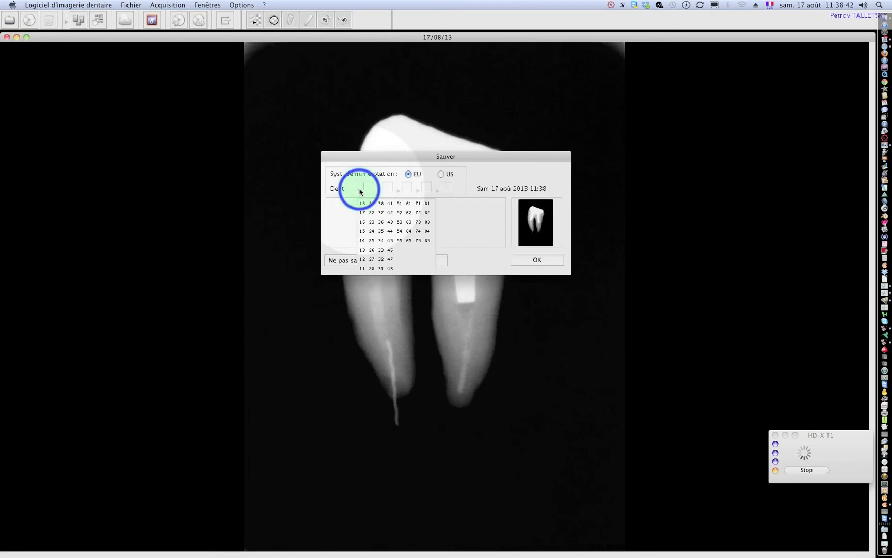
pyautogui.click(392, 224)
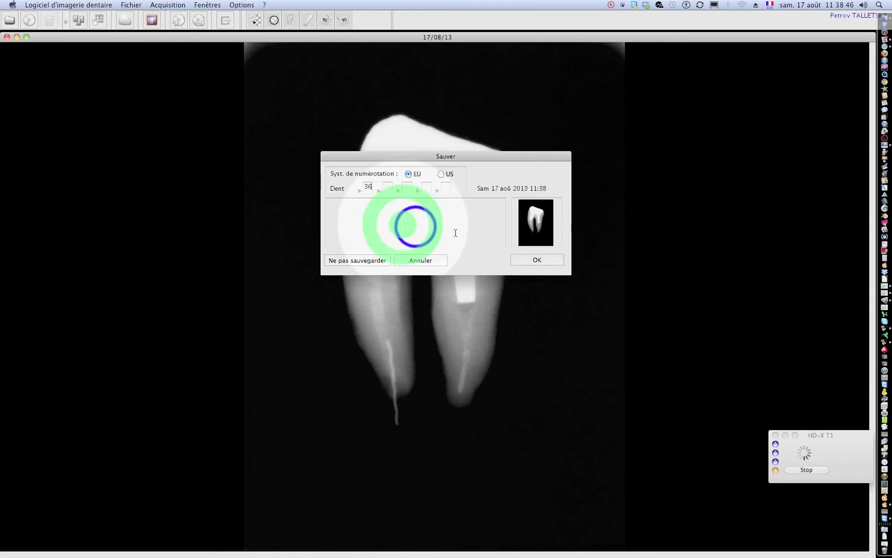
pyautogui.click(548, 259)
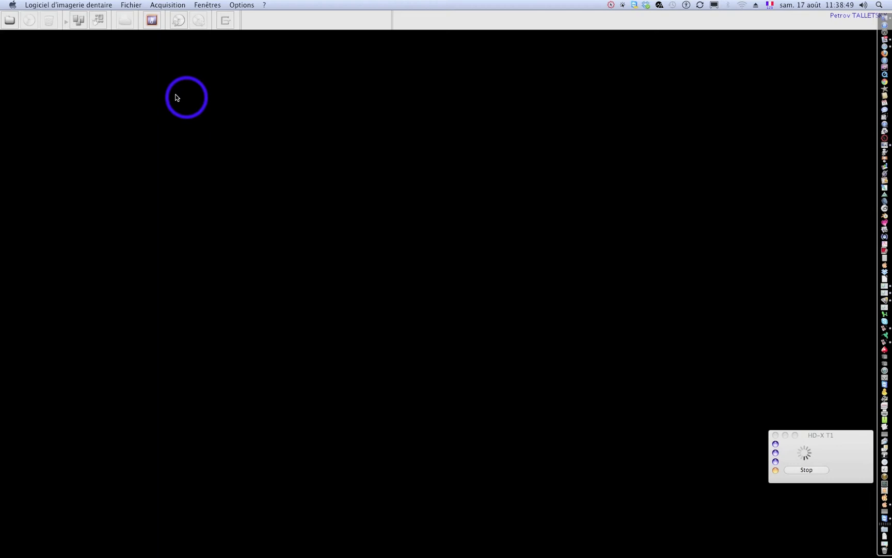
# Step: Check the patient's saved RVG images by date in the Kodak software and switch back to MacDent
pyautogui.click(8, 21)
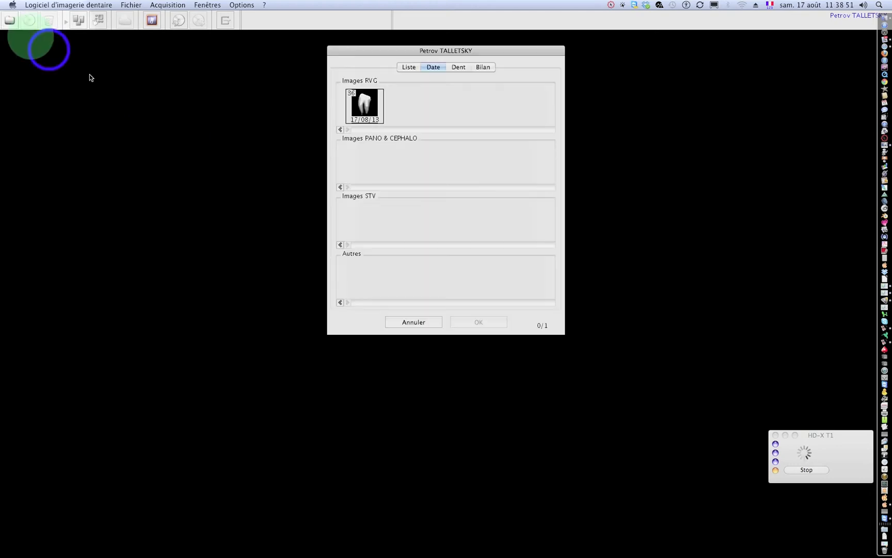
pyautogui.click(427, 322)
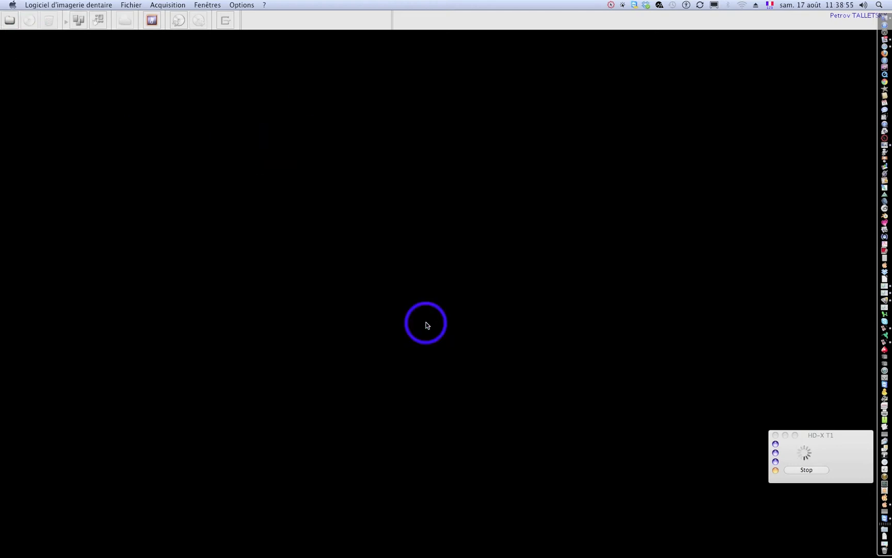
pyautogui.press('super+Tab')
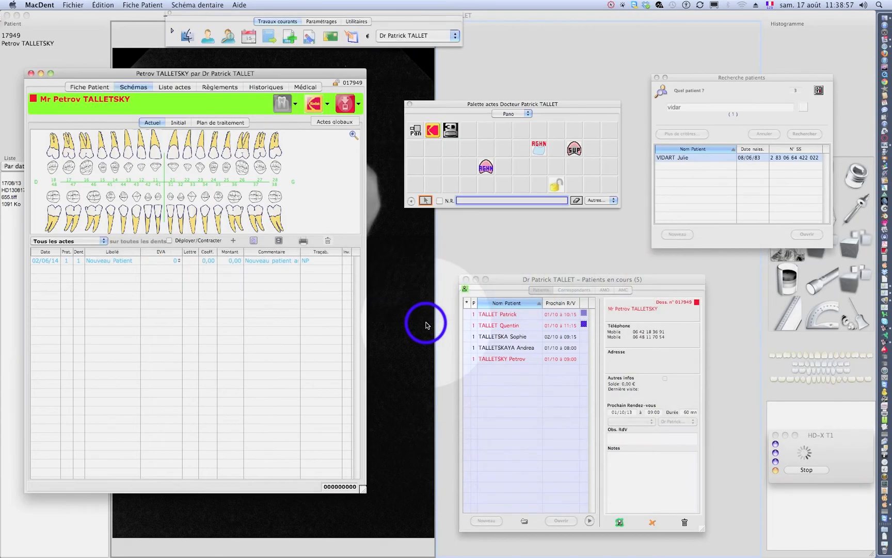
# Step: Open radiograph R1 from the Radios folder of the patient's image library and move its window clear of the library
pyautogui.click(279, 102)
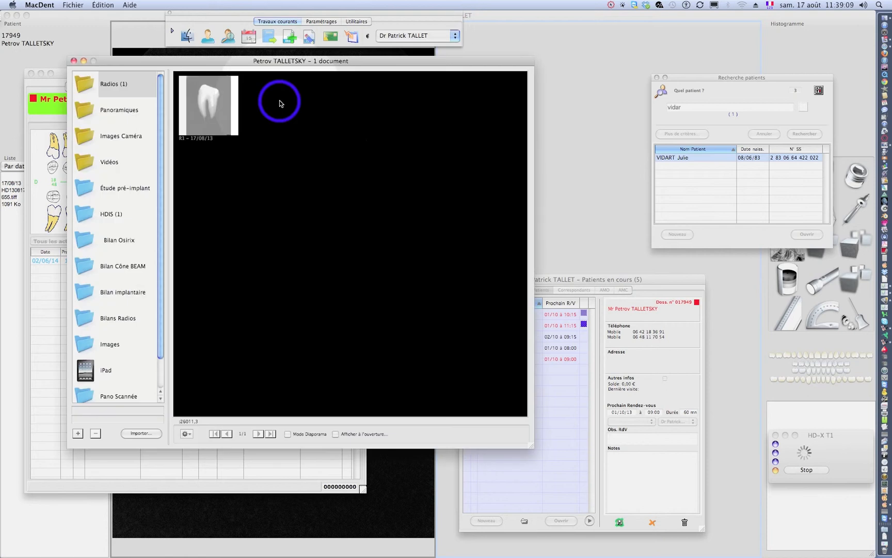
pyautogui.click(103, 215)
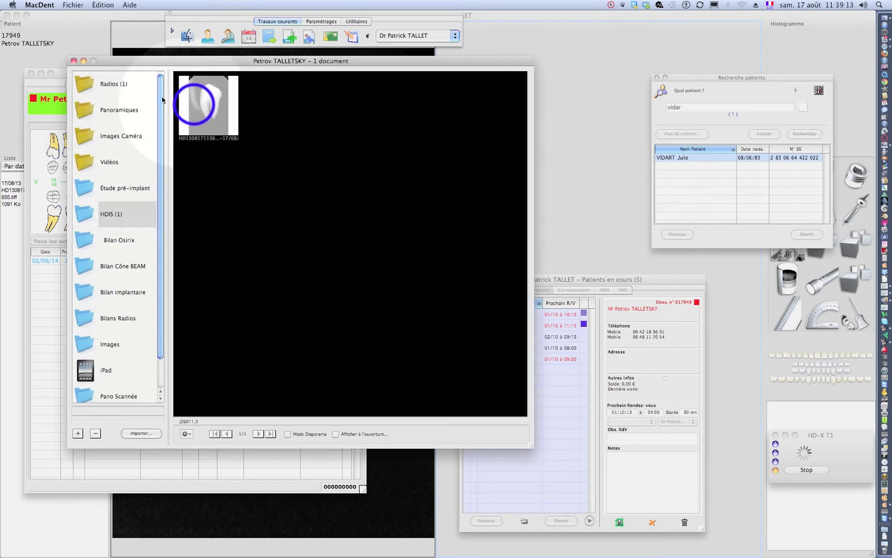
pyautogui.click(96, 87)
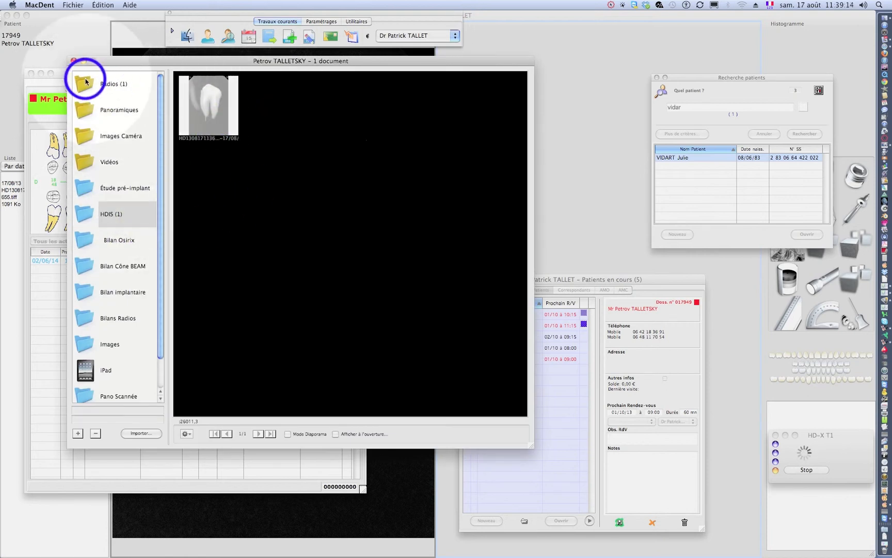
pyautogui.click(207, 111)
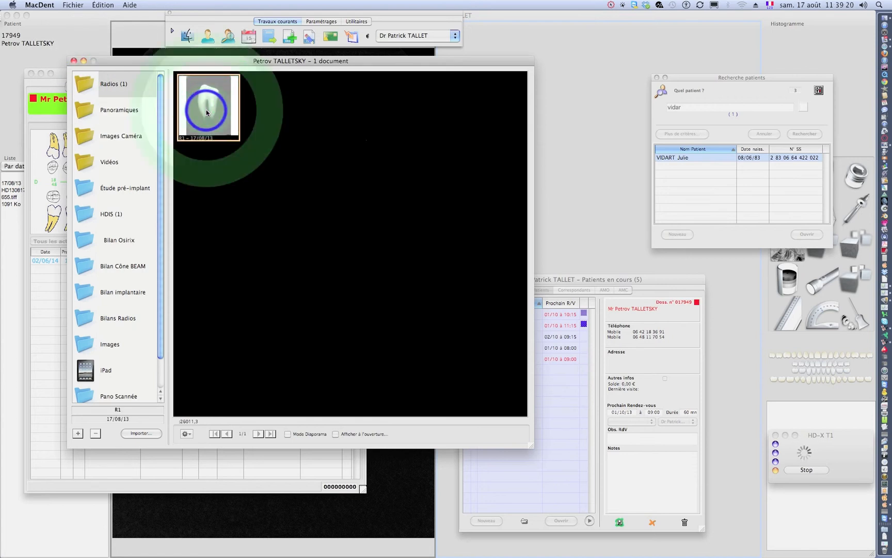
pyautogui.doubleClick(206, 111)
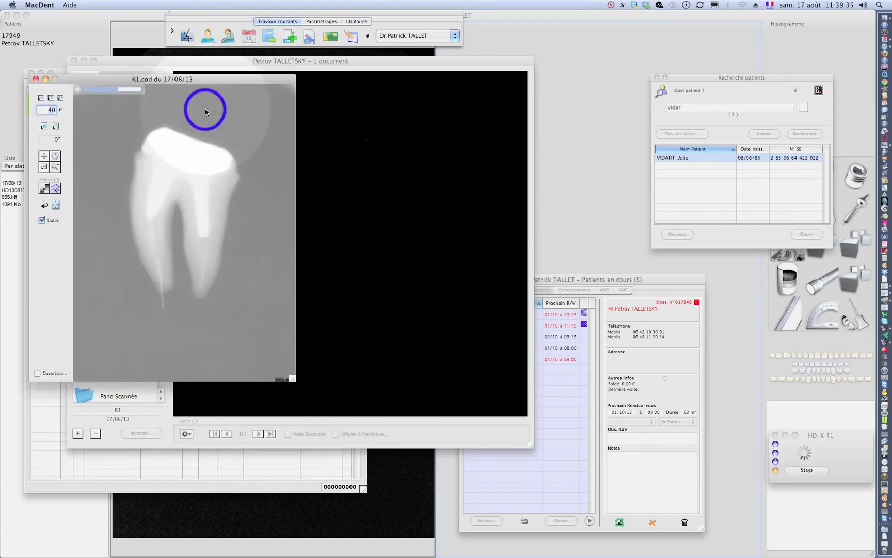
pyautogui.moveTo(120, 77); pyautogui.dragTo(642, 145)
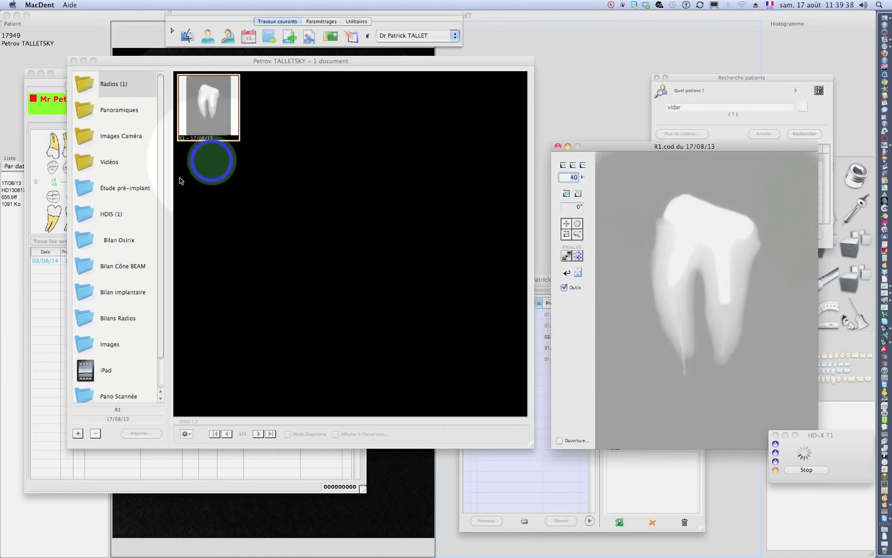
# Step: Open the radiograph from the HDIS folder and place its window beside the R1 radiograph for comparison
pyautogui.click(112, 213)
pyautogui.click(205, 94)
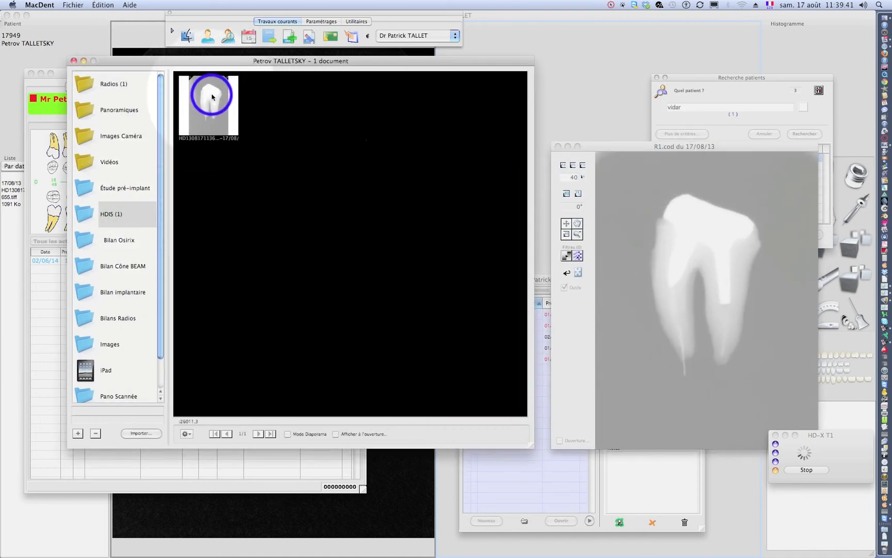
pyautogui.rightClick(213, 96)
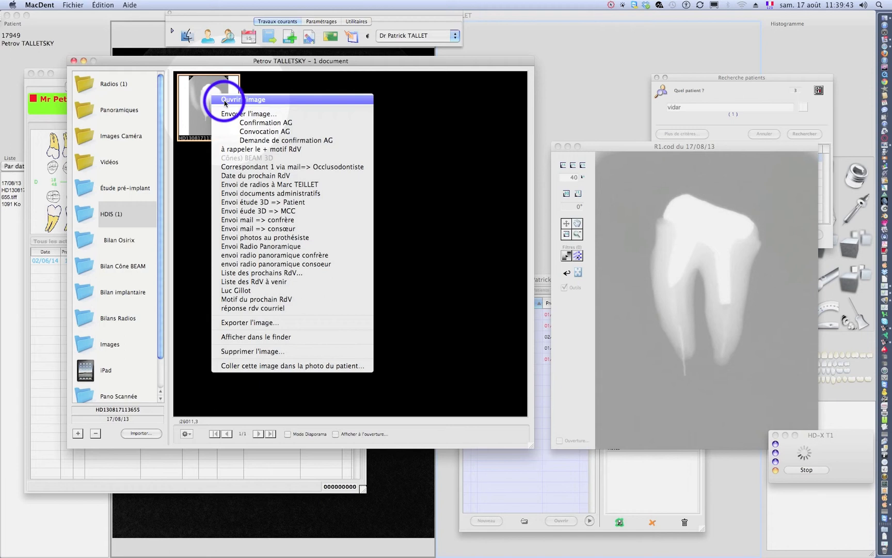
pyautogui.click(219, 99)
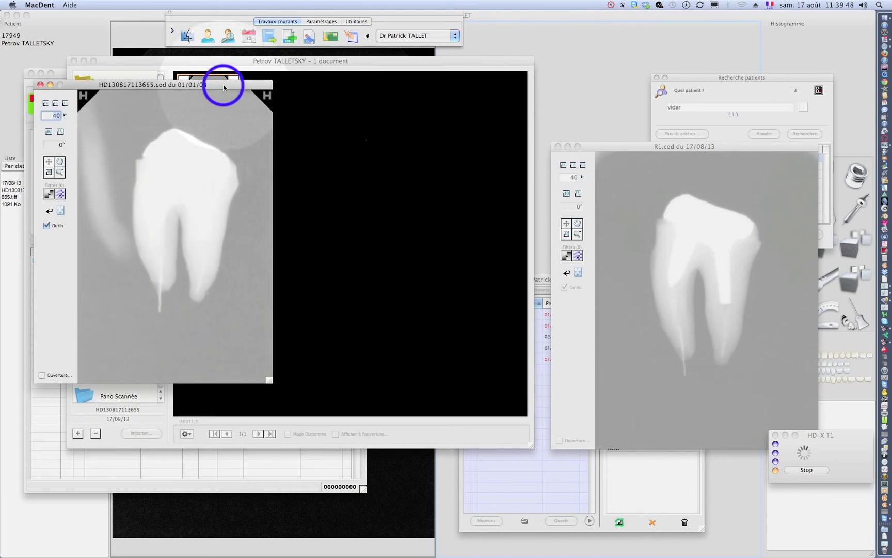
pyautogui.moveTo(222, 86); pyautogui.dragTo(485, 150)
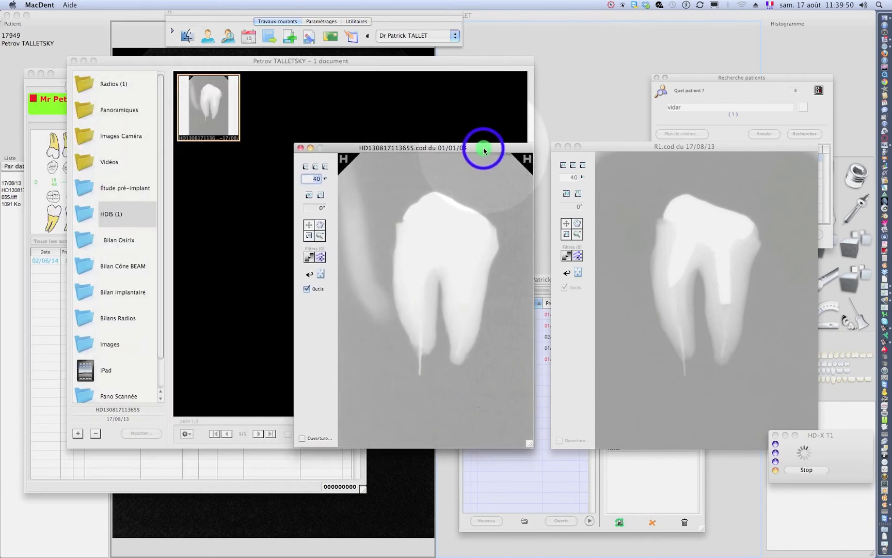
# Step: Apply the image filters to the HDIS radiograph and to the R1 radiograph beside it
pyautogui.click(320, 257)
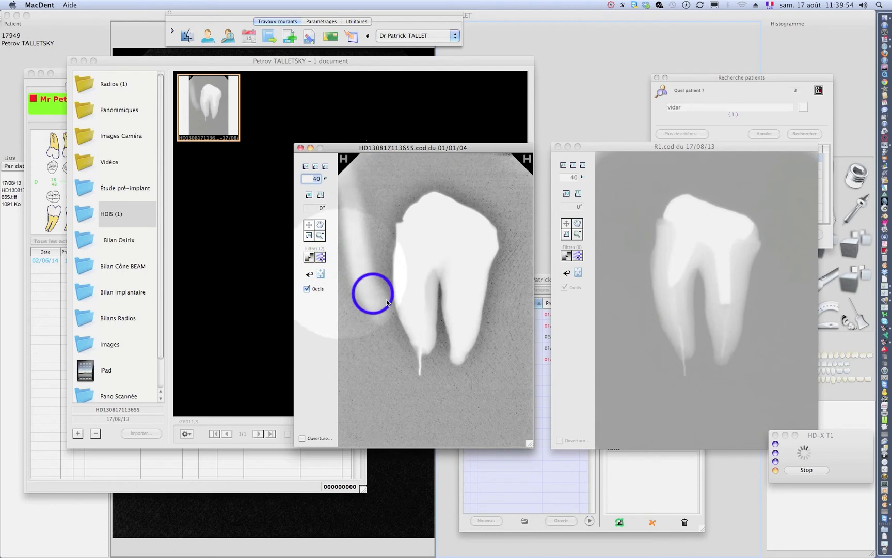
pyautogui.click(702, 318)
pyautogui.click(579, 255)
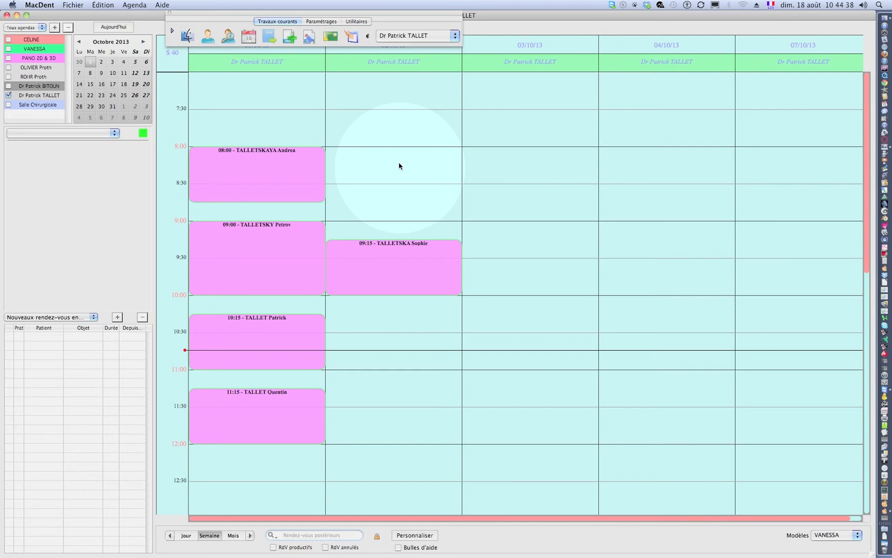
# Step: Check which MacDent windows and which applications are currently open
pyautogui.click(353, 38)
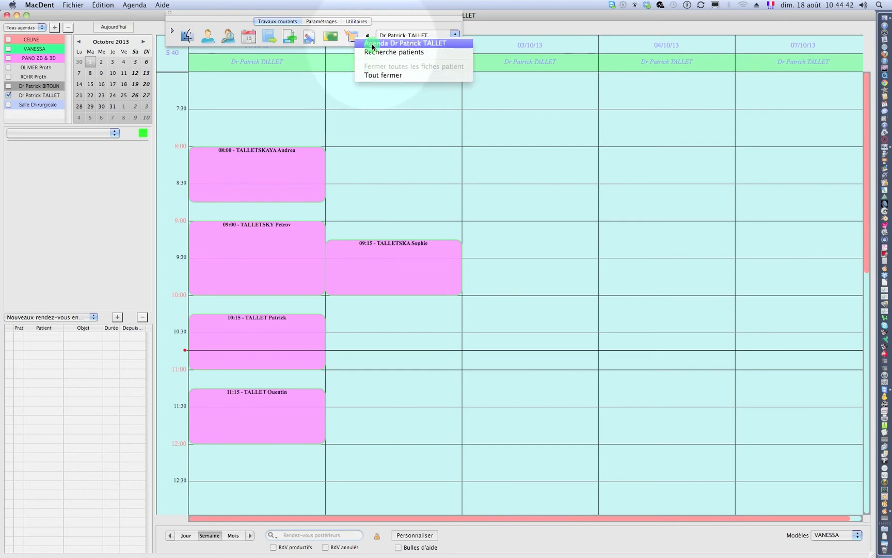
pyautogui.click(404, 169)
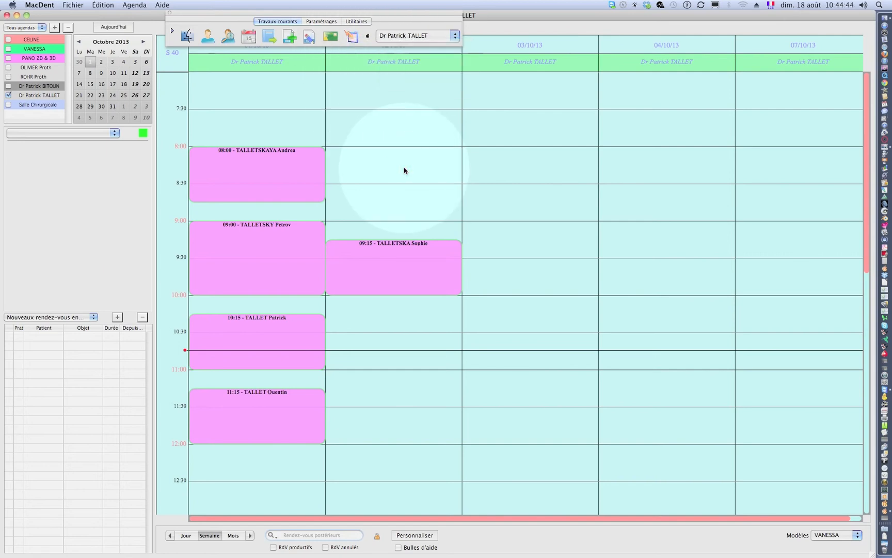
pyautogui.press('super+Tab')
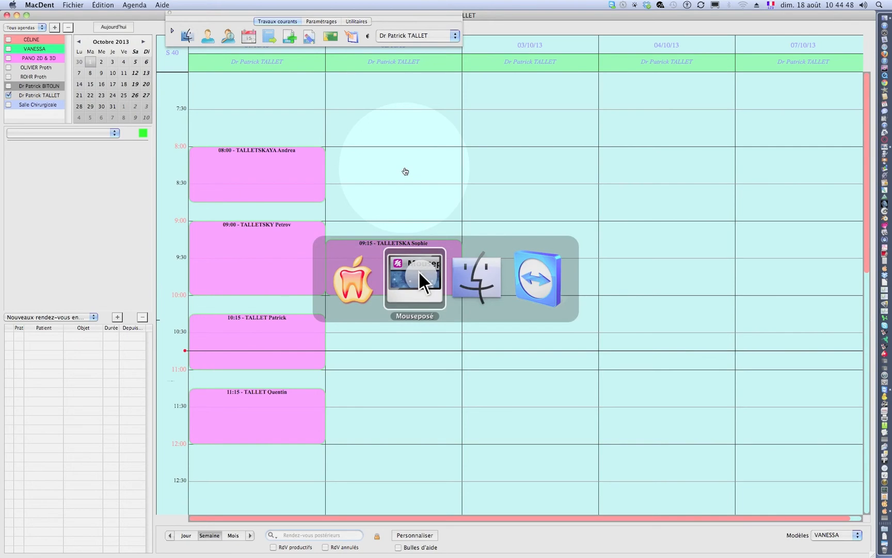
pyautogui.press('super+Tab')
pyautogui.press('super+Tab')
pyautogui.press('super+Tab')
pyautogui.press('super+Tab')
pyautogui.press('super+Tab')
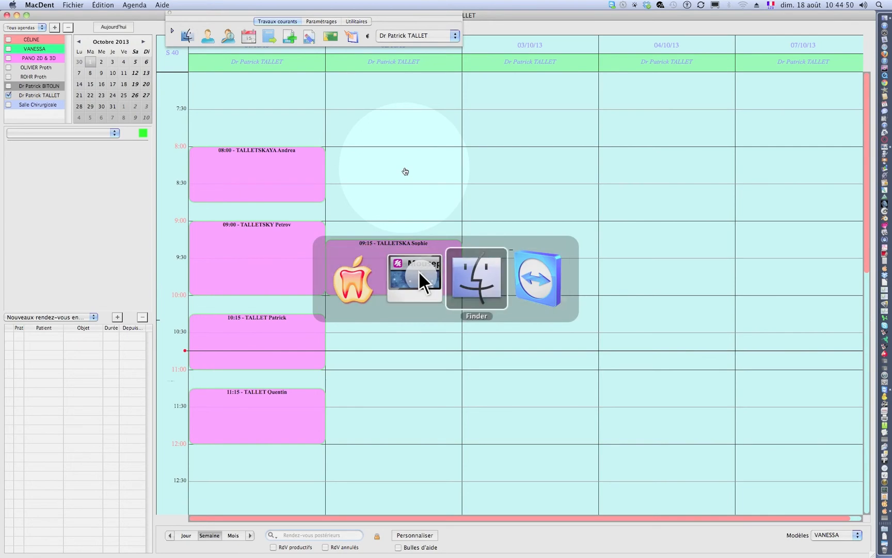
pyautogui.press('super+Tab')
pyautogui.press('super+Tab')
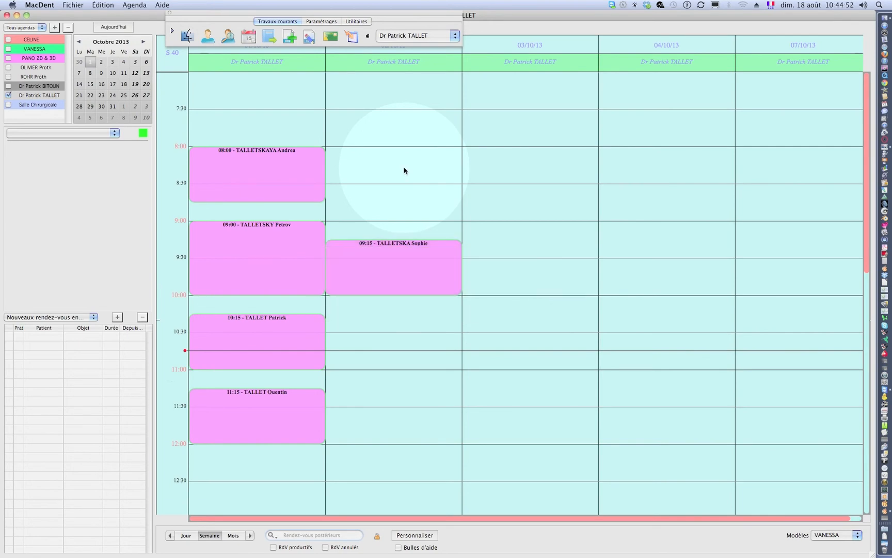
# Step: Open the patient record from the 09:00 appointment on 01/10/2013, switch its imaging software from Kodak to HDIS, and close both windows
pyautogui.click(255, 247)
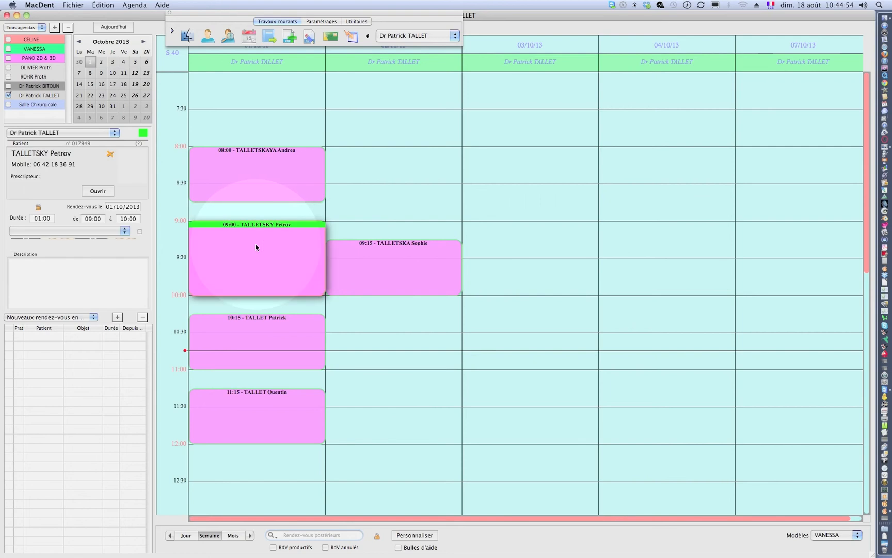
pyautogui.rightClick(255, 247)
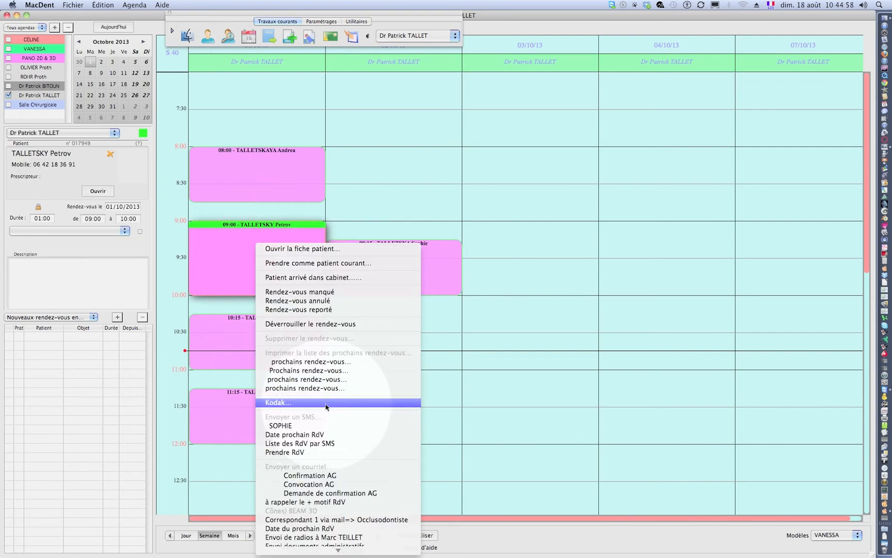
pyautogui.click(296, 250)
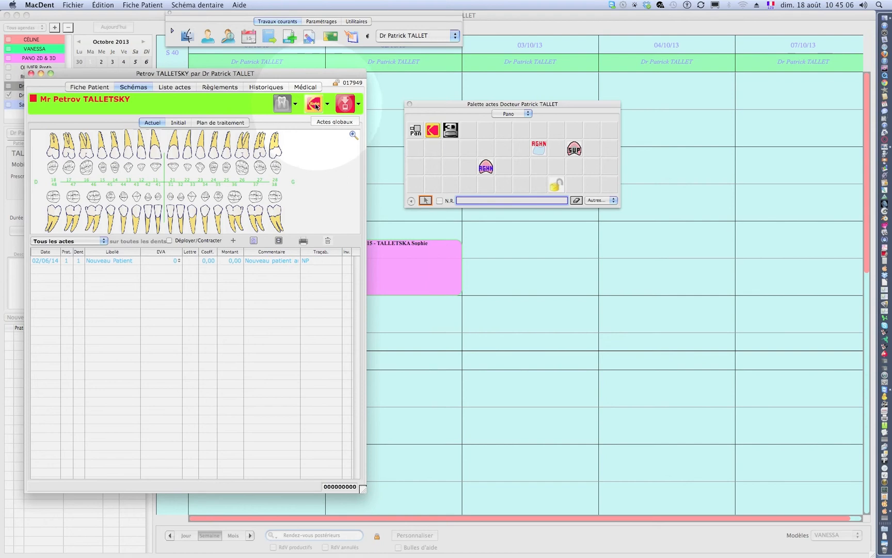
pyautogui.click(314, 105)
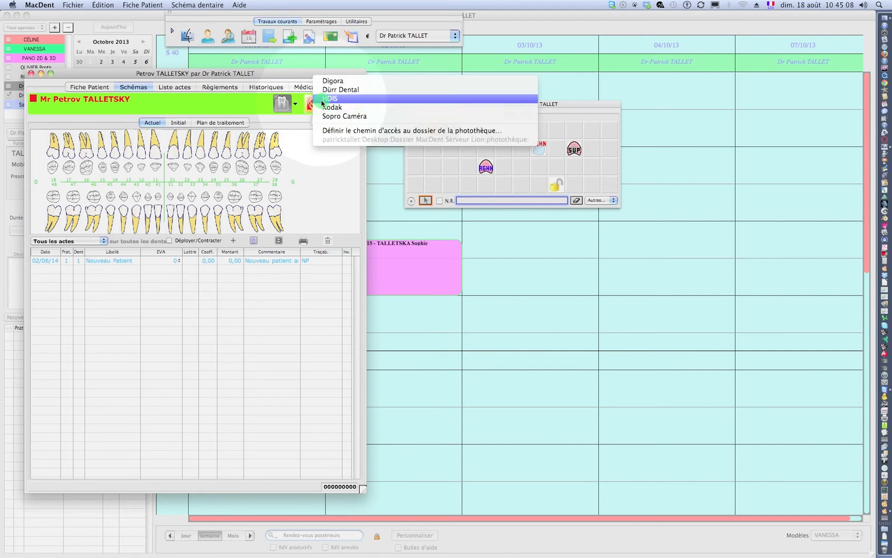
pyautogui.click(327, 100)
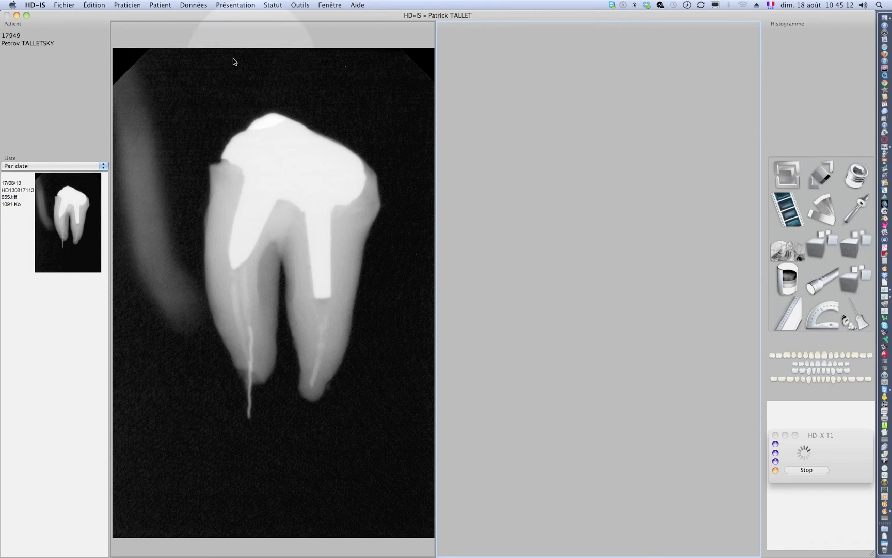
pyautogui.click(45, 100)
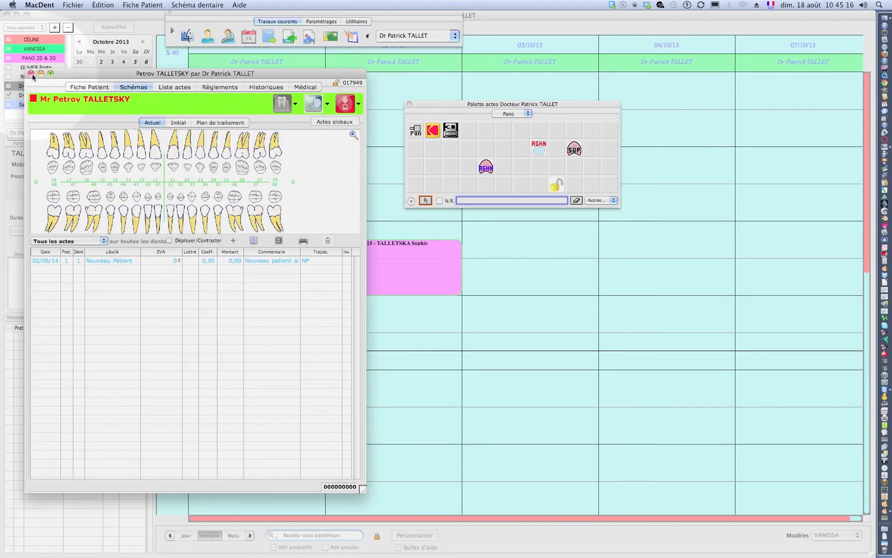
pyautogui.click(31, 76)
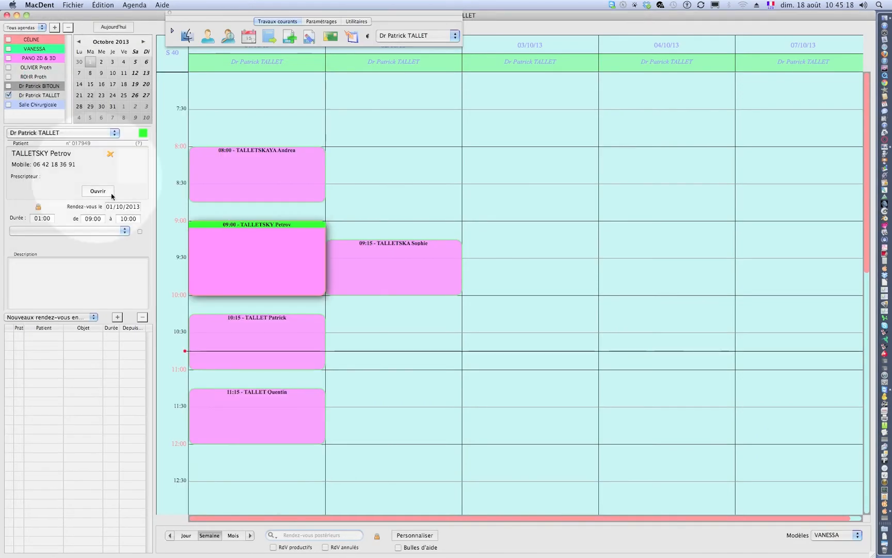
# Step: Launch HDIS directly from the 09:00 appointment to acquire a second radiograph, and quit HD-IS
pyautogui.rightClick(262, 252)
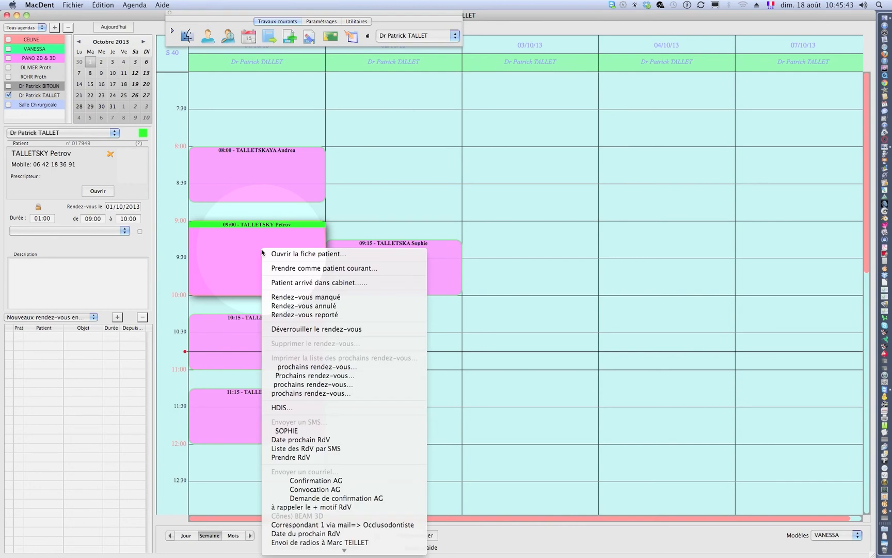
pyautogui.click(311, 408)
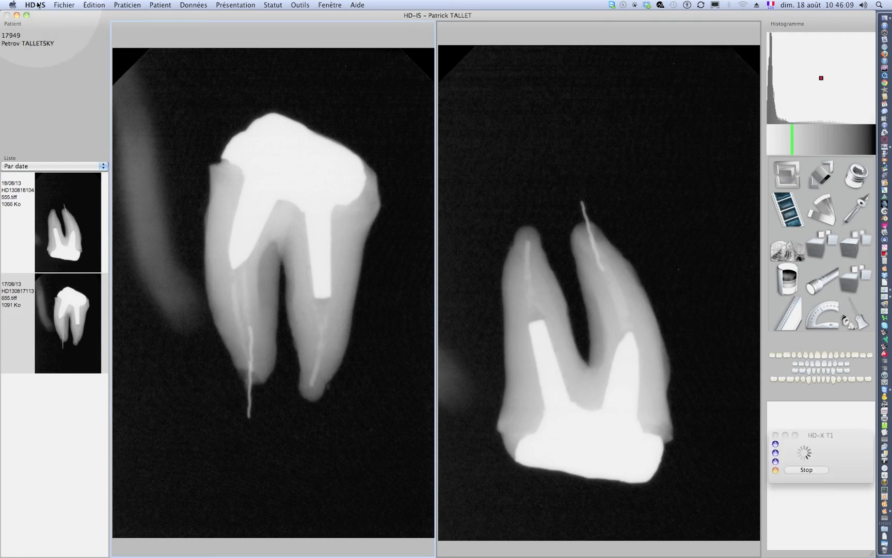
pyautogui.click(36, 5)
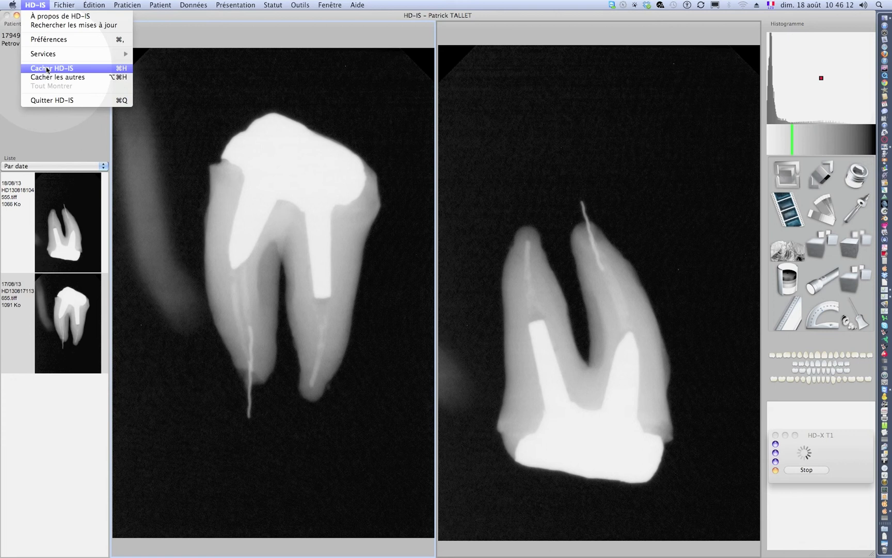
pyautogui.click(50, 101)
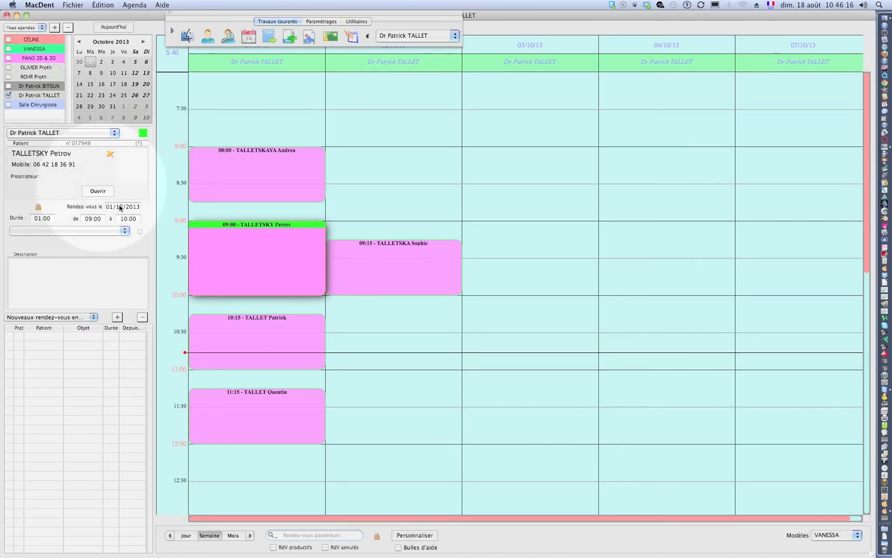
# Step: Reopen the patient record from the 09:00 appointment and show the HDIS folder of its image library
pyautogui.rightClick(255, 259)
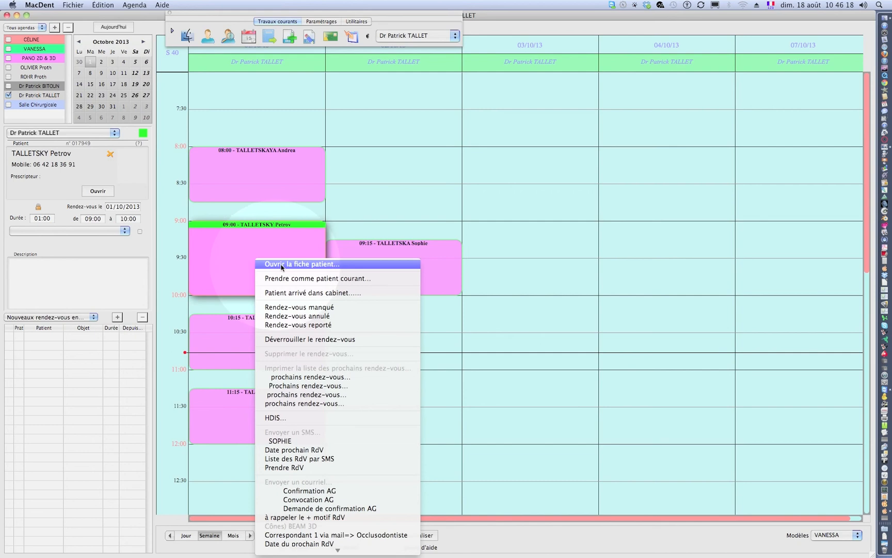
pyautogui.click(281, 266)
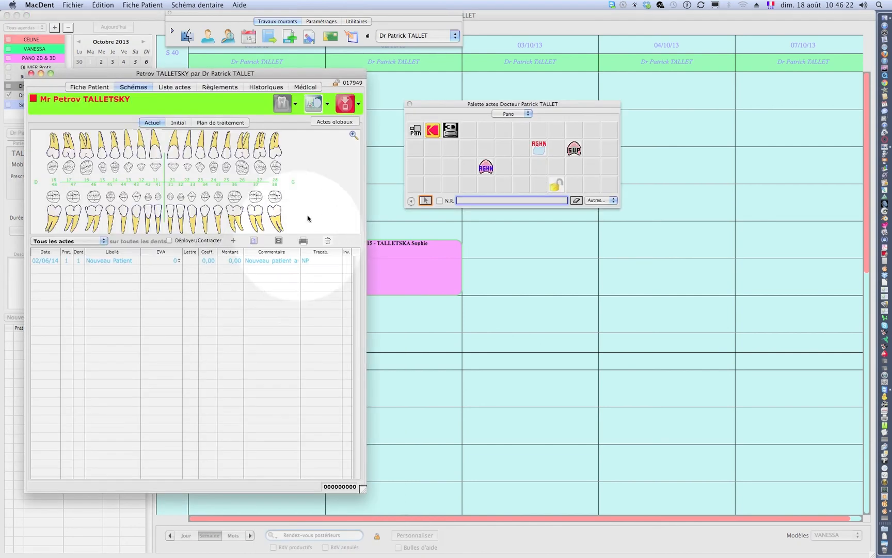
pyautogui.click(283, 102)
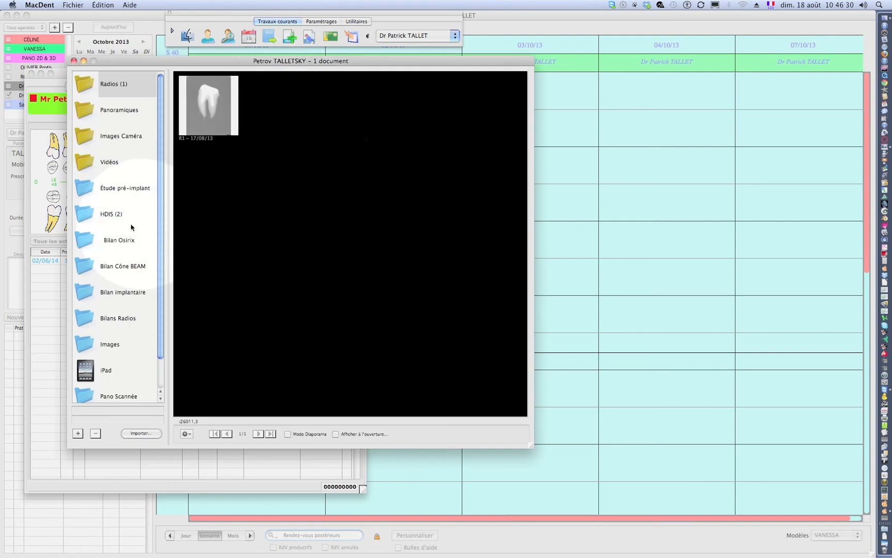
pyautogui.click(86, 217)
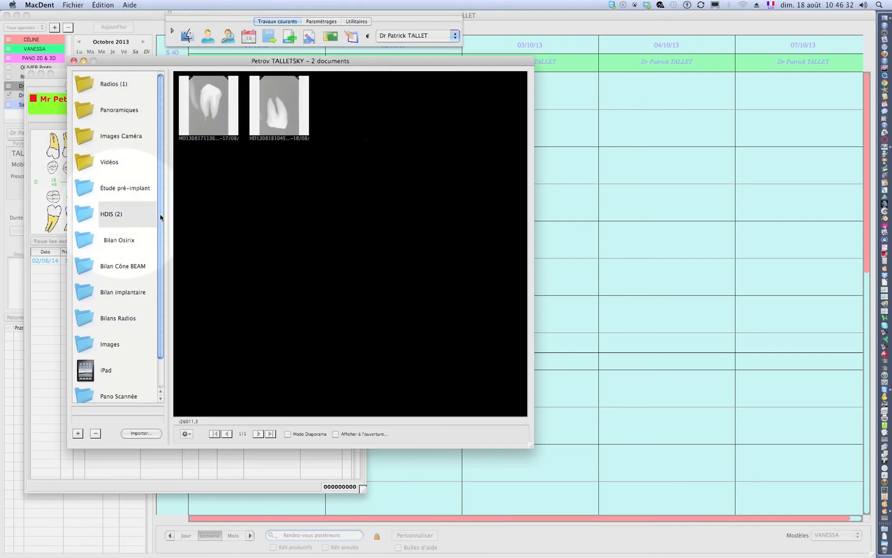
pyautogui.click(275, 114)
pyautogui.rightClick(275, 113)
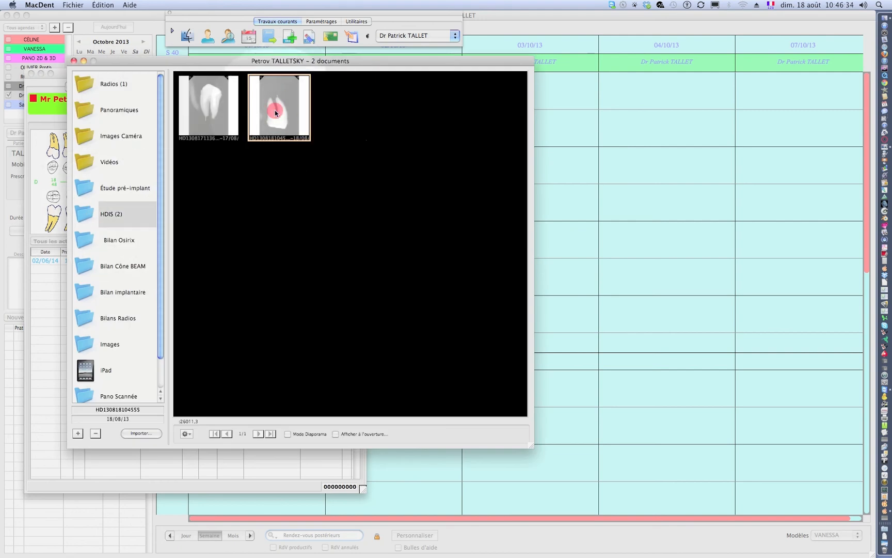
pyautogui.click(290, 115)
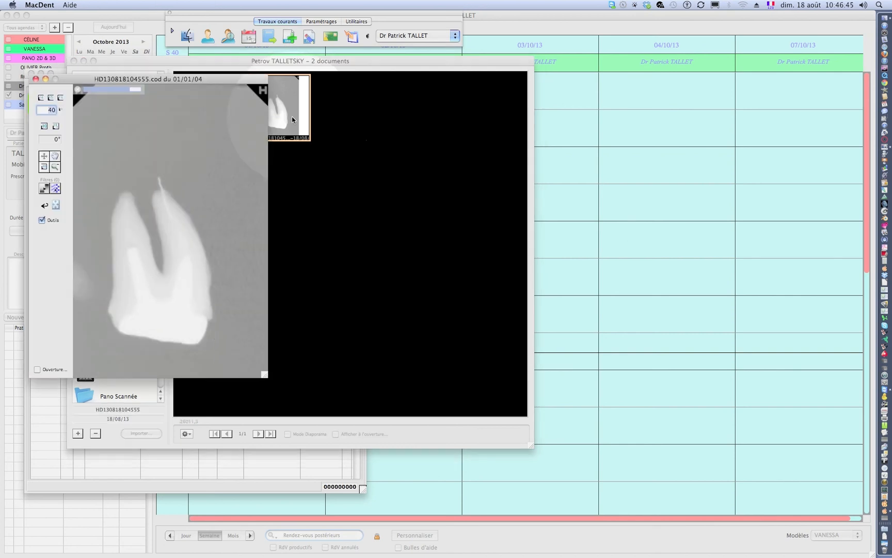
pyautogui.click(44, 188)
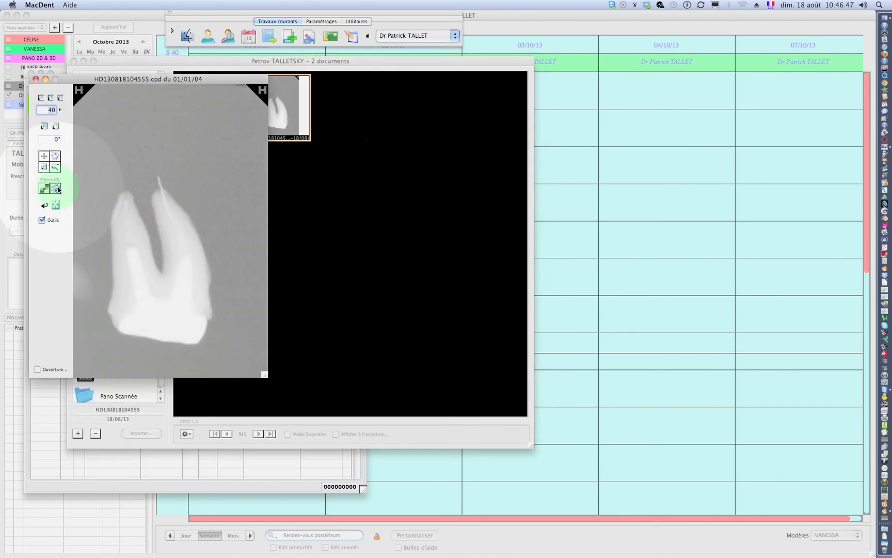
pyautogui.click(55, 188)
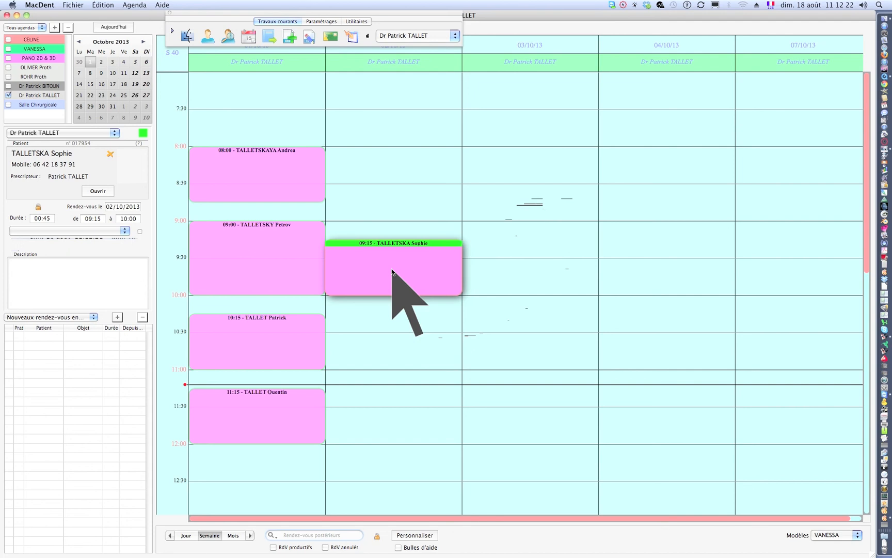
# Step: Open the patient record from the 09:15 appointment on 02/10/2013 and display that patient's images in HDIS
pyautogui.rightClick(393, 272)
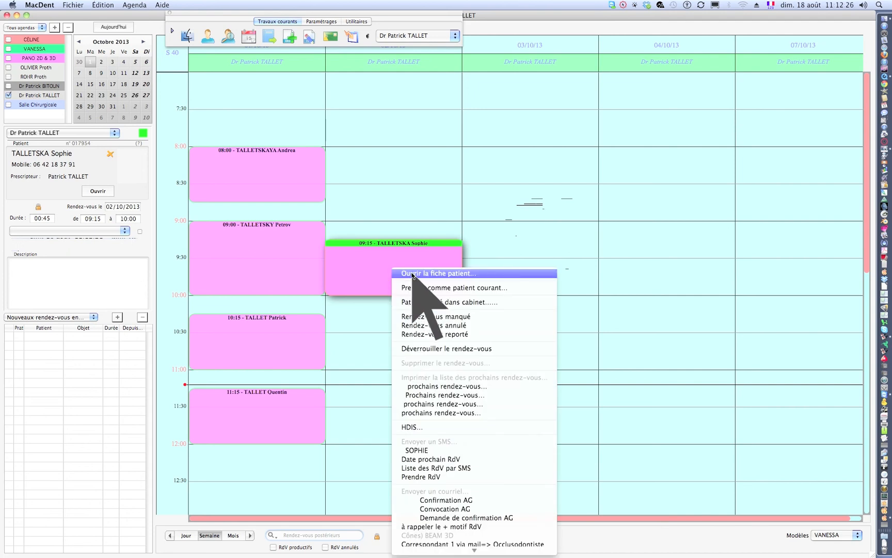
pyautogui.click(412, 274)
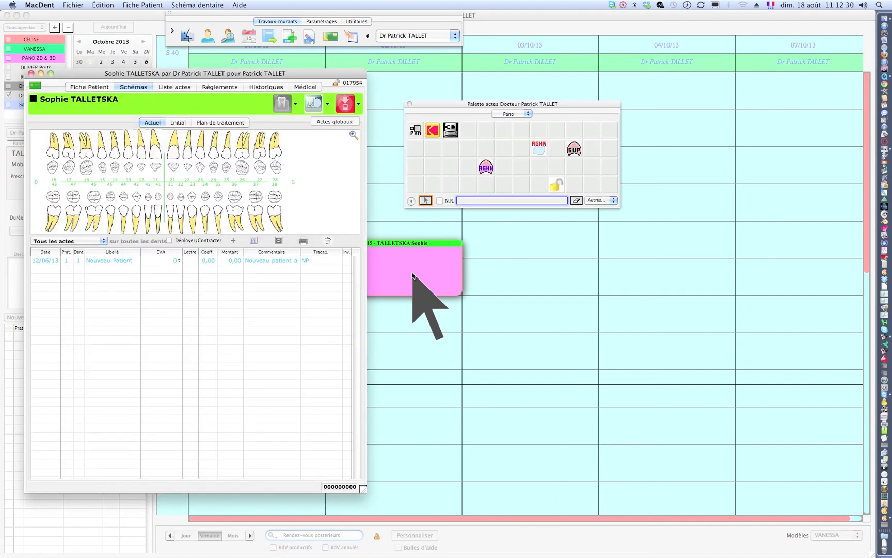
pyautogui.click(314, 104)
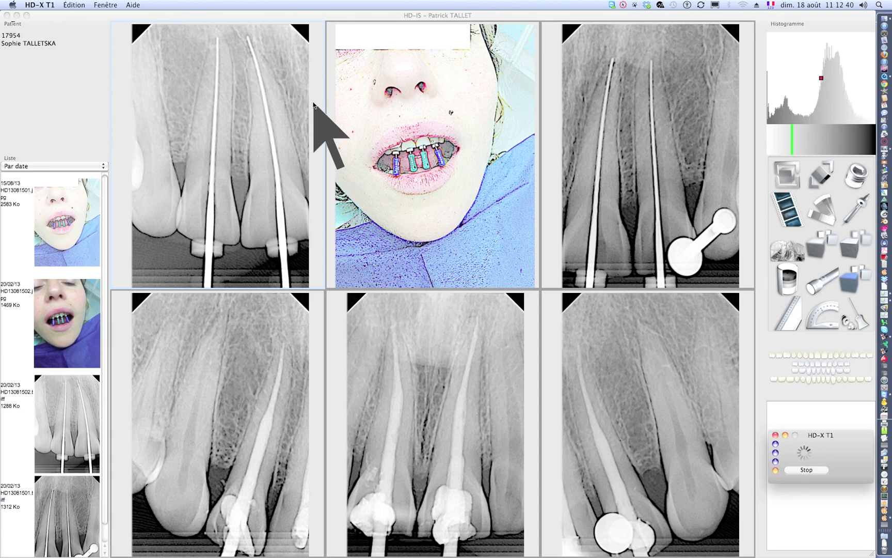